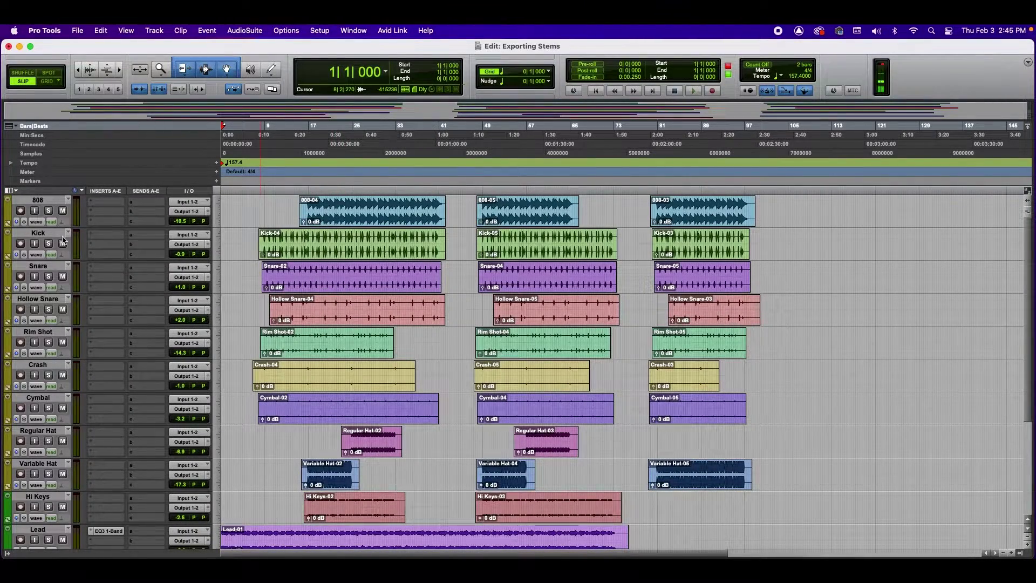
# Show the Clip List beside the tracks via View > Other Displays
pyautogui.scroll(-5, 70, 388)
pyautogui.scroll(5, 71, 392)
pyautogui.click(126, 31)
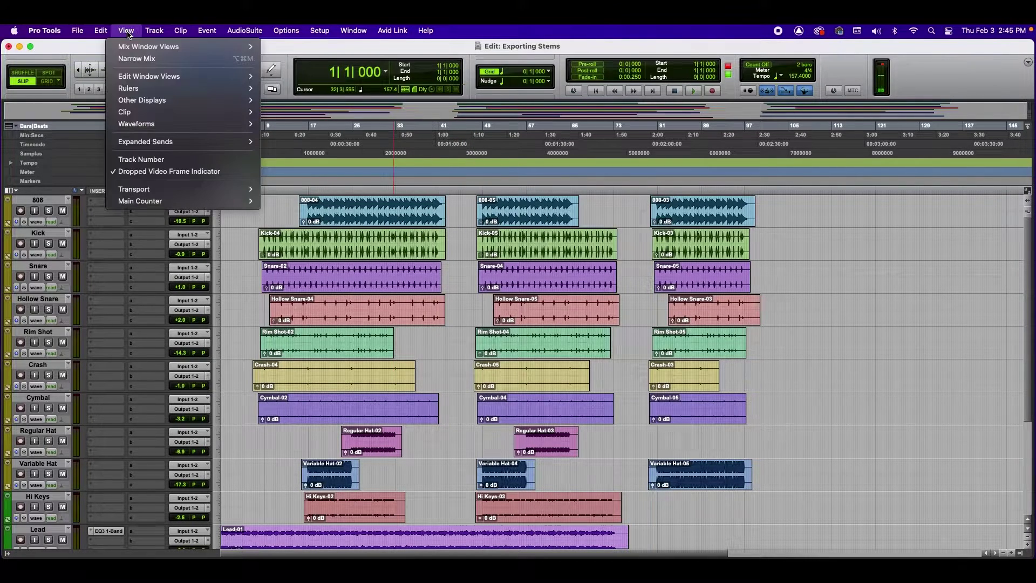
pyautogui.moveTo(144, 103)
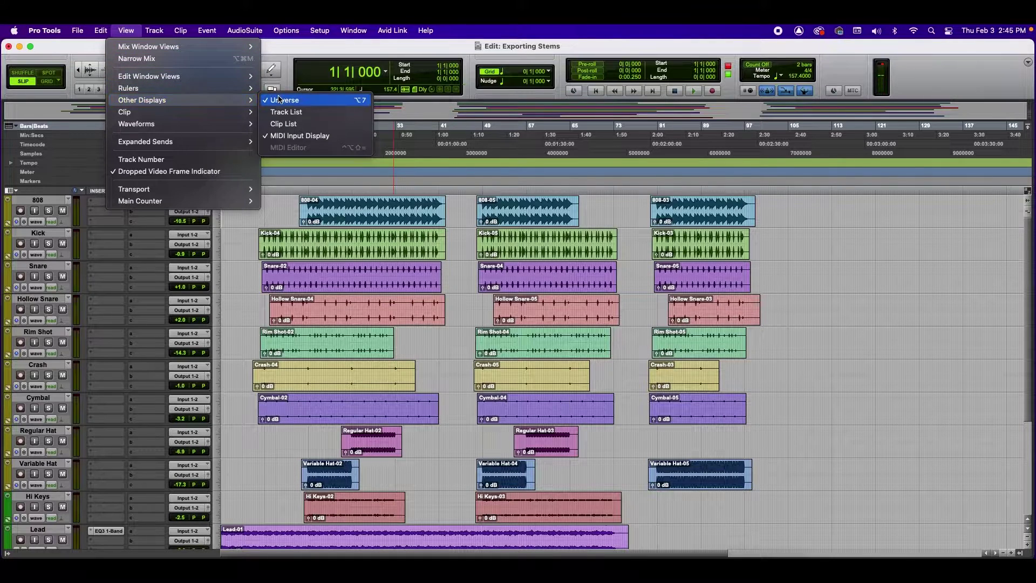
pyautogui.click(295, 125)
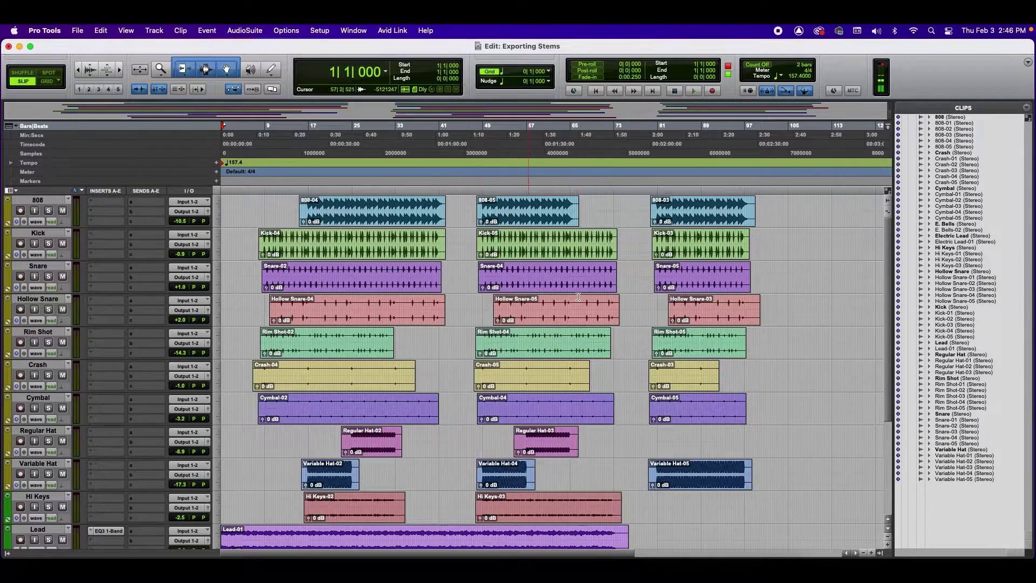
# Hide and reshow the Clips list, then scroll down through the tracks
pyautogui.click(879, 553)
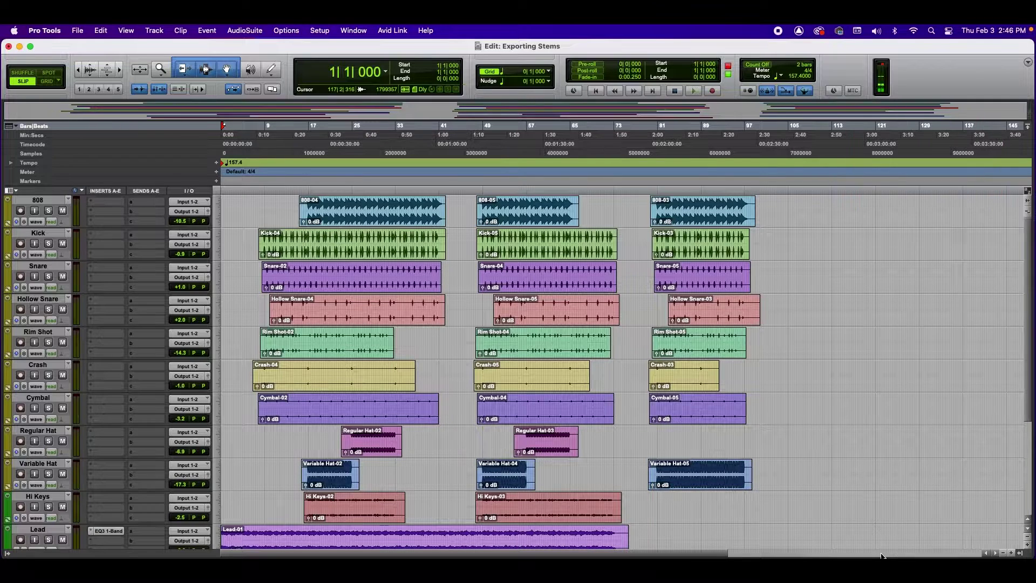
pyautogui.click(1020, 553)
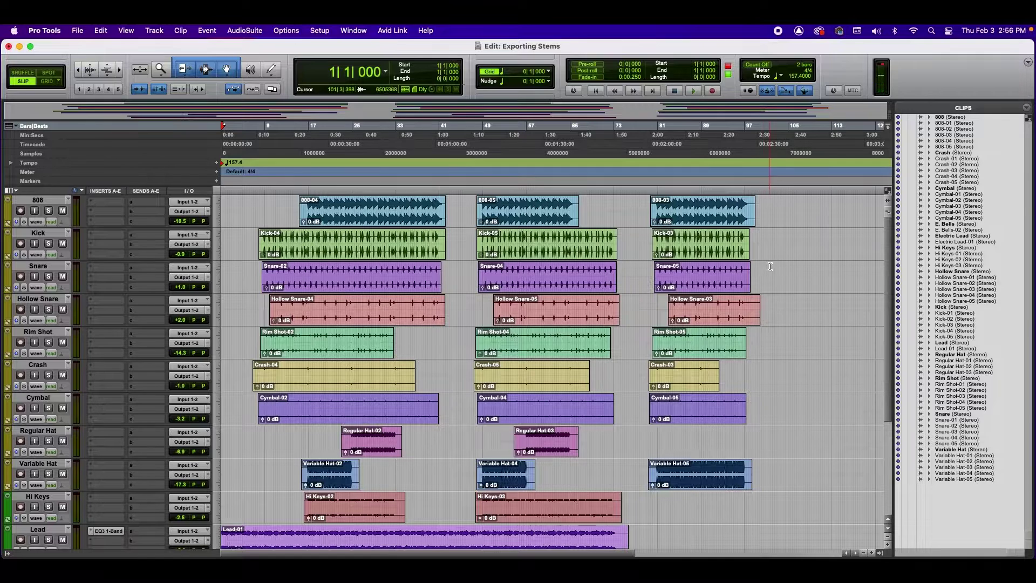
pyautogui.scroll(-2, 780, 263)
pyautogui.scroll(-8, 779, 263)
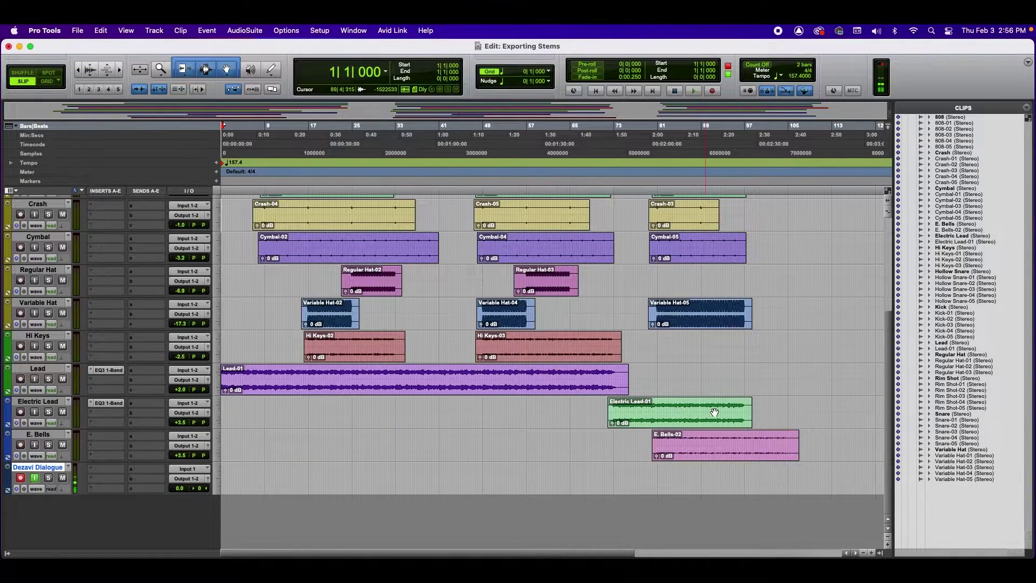
# Select all tracks to the song end and consolidate them into single clips like 808_01 and Kick_01
pyautogui.moveTo(804, 438); pyautogui.dragTo(195, 152)
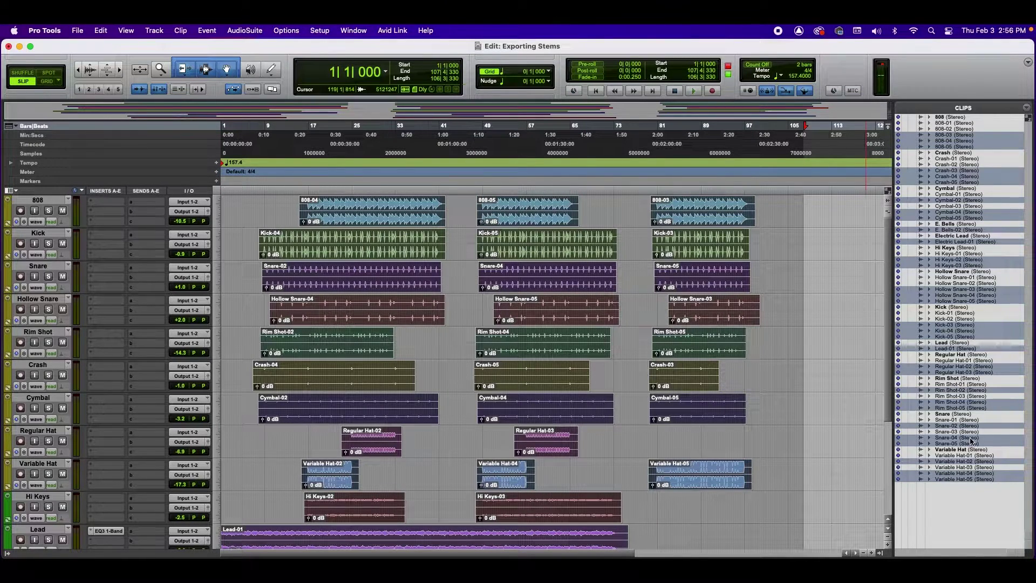
pyautogui.click(101, 31)
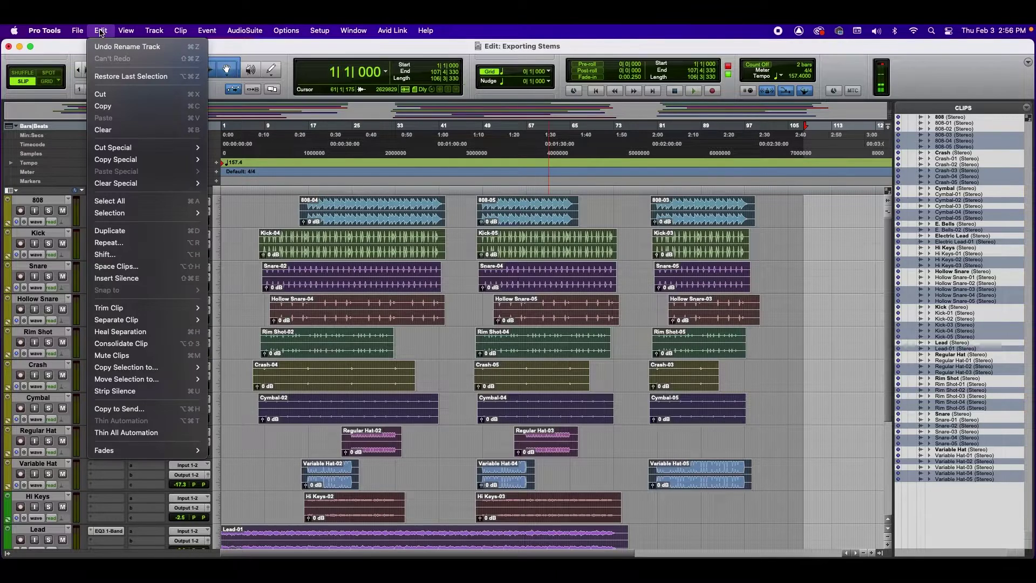
pyautogui.click(121, 344)
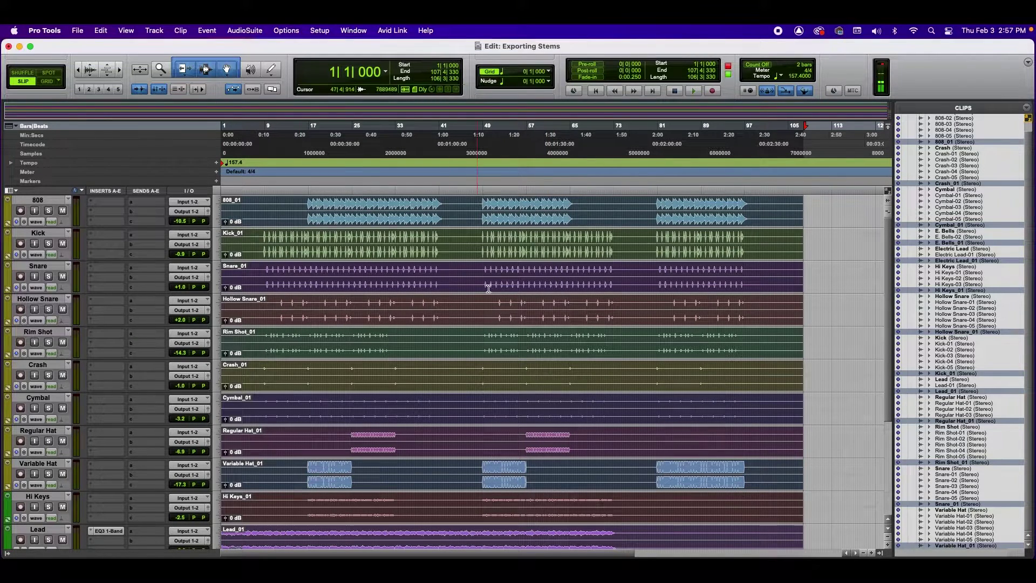
# Scroll through the tracks, then open the Clips list popup menu
pyautogui.scroll(-5, 805, 254)
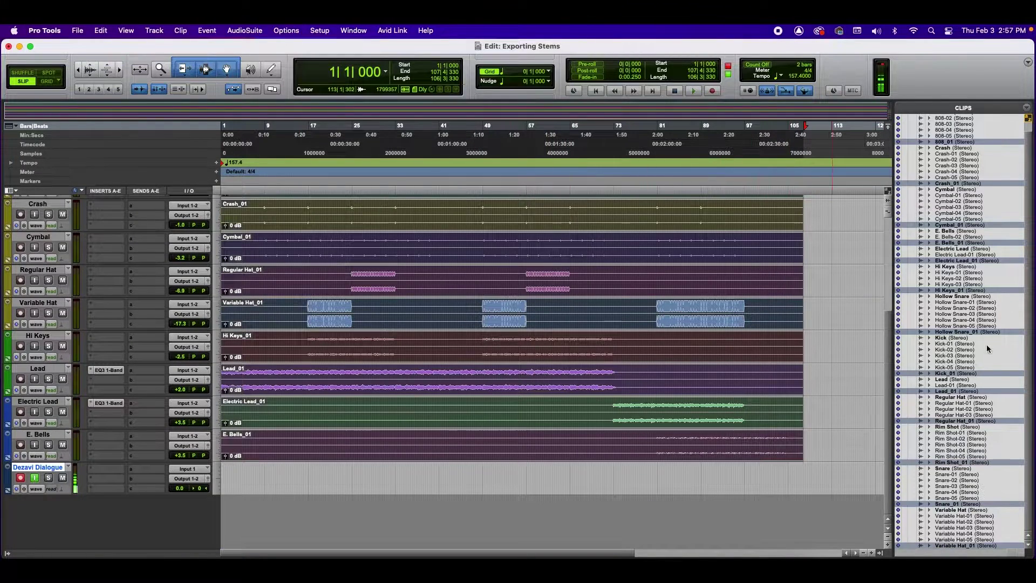
pyautogui.scroll(5, 815, 401)
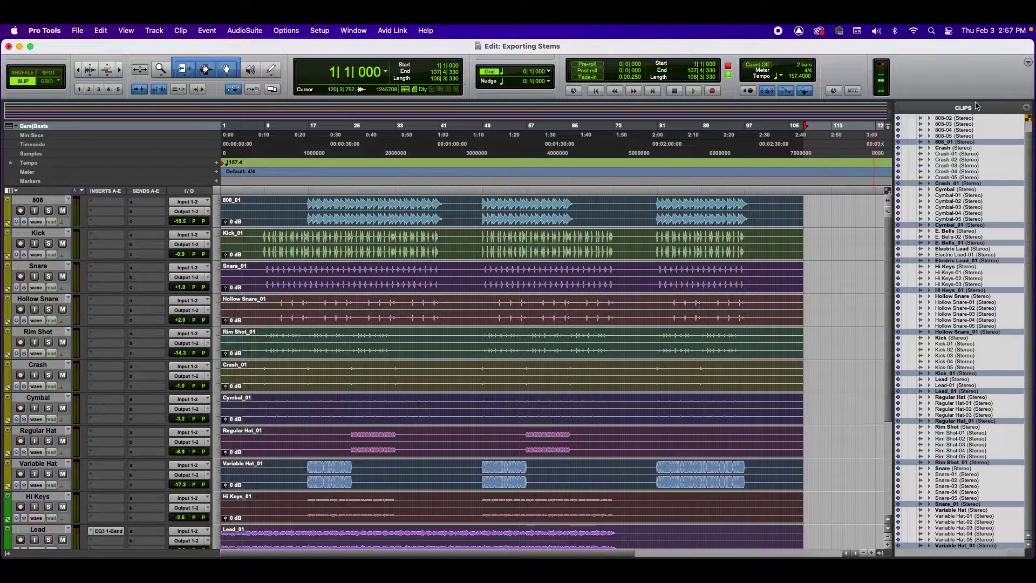
pyautogui.click(1027, 109)
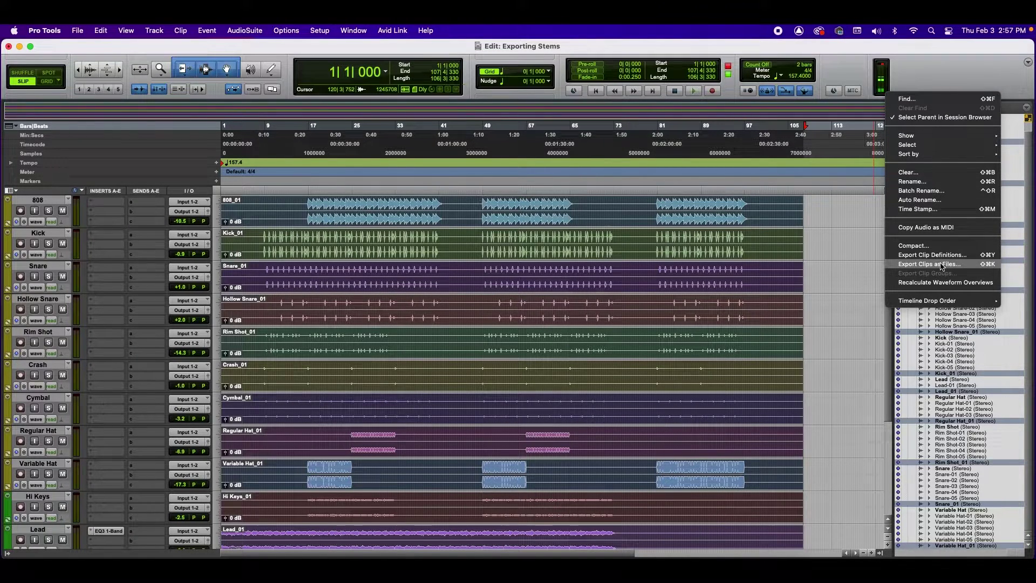
# Export the consolidated clips as 16-bit, 44.1 kHz WAV files into the Trial folder
pyautogui.click(942, 266)
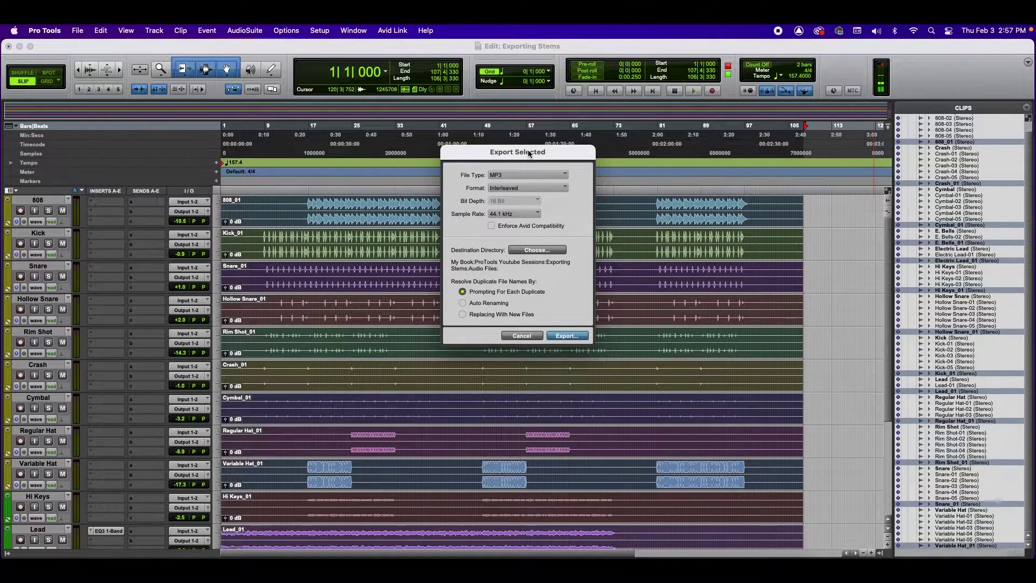
pyautogui.click(528, 178)
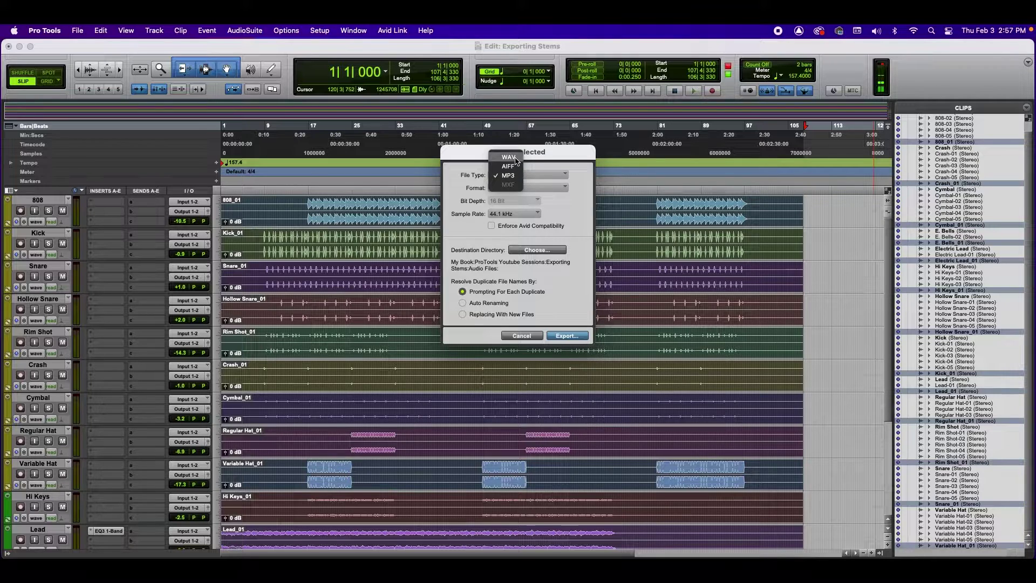
pyautogui.click(515, 157)
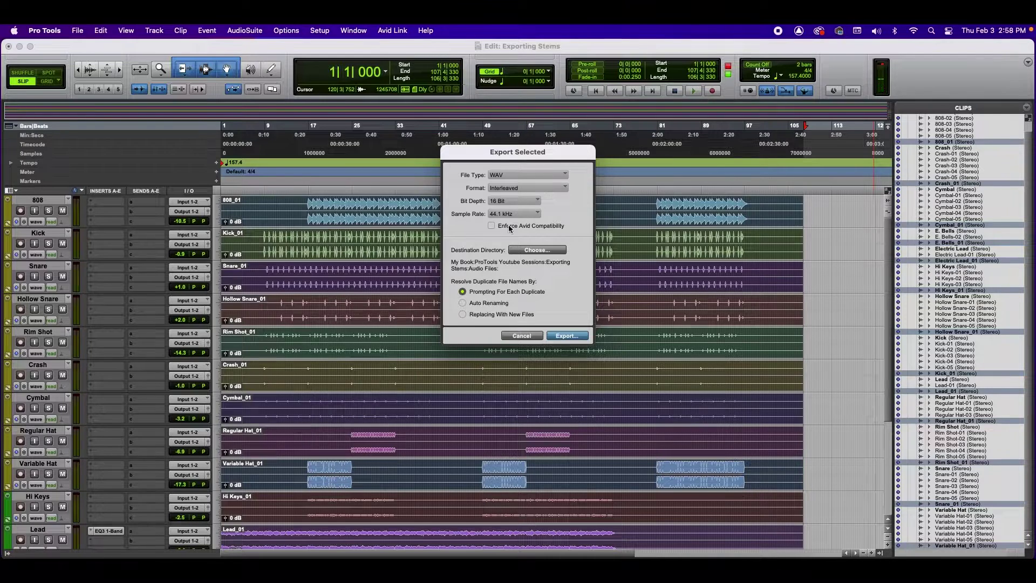
pyautogui.click(520, 251)
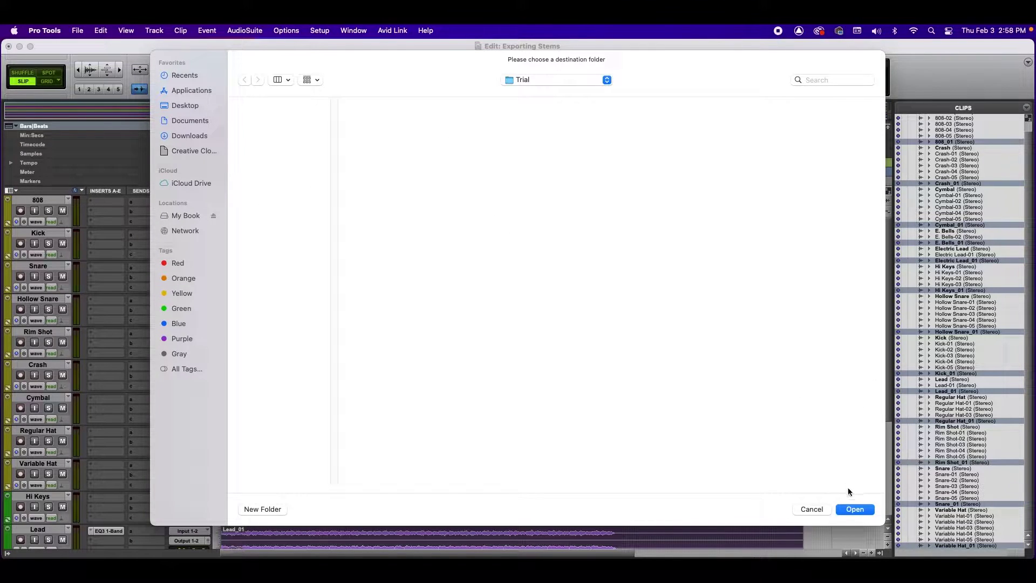
pyautogui.click(856, 510)
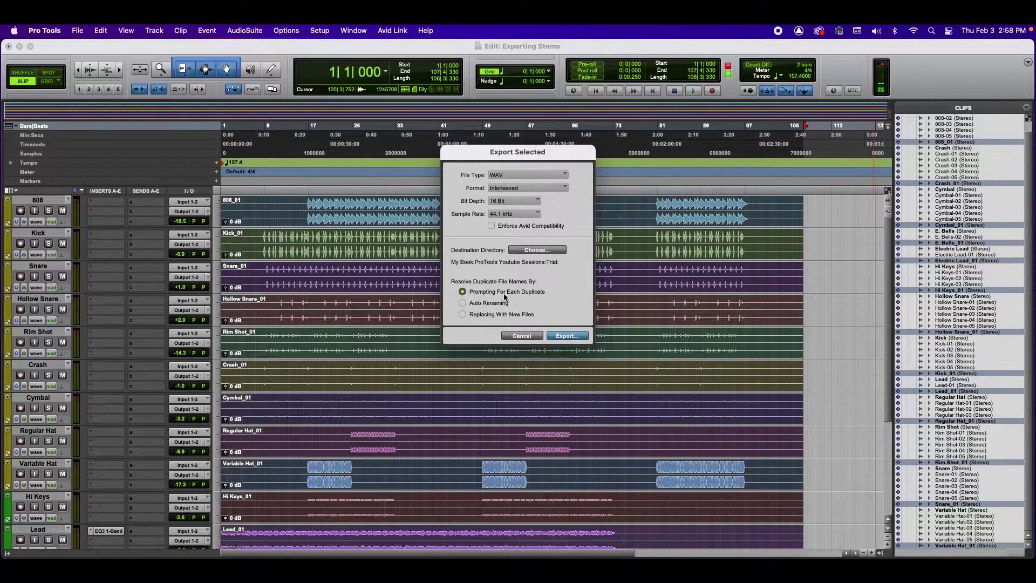
pyautogui.click(573, 340)
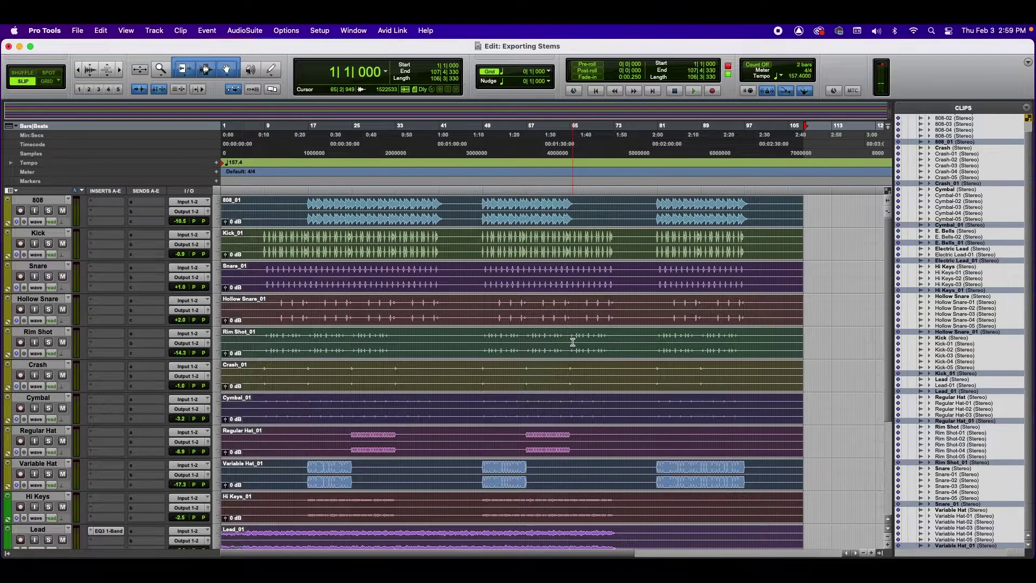
pyautogui.click(573, 342)
pyautogui.press('Return')
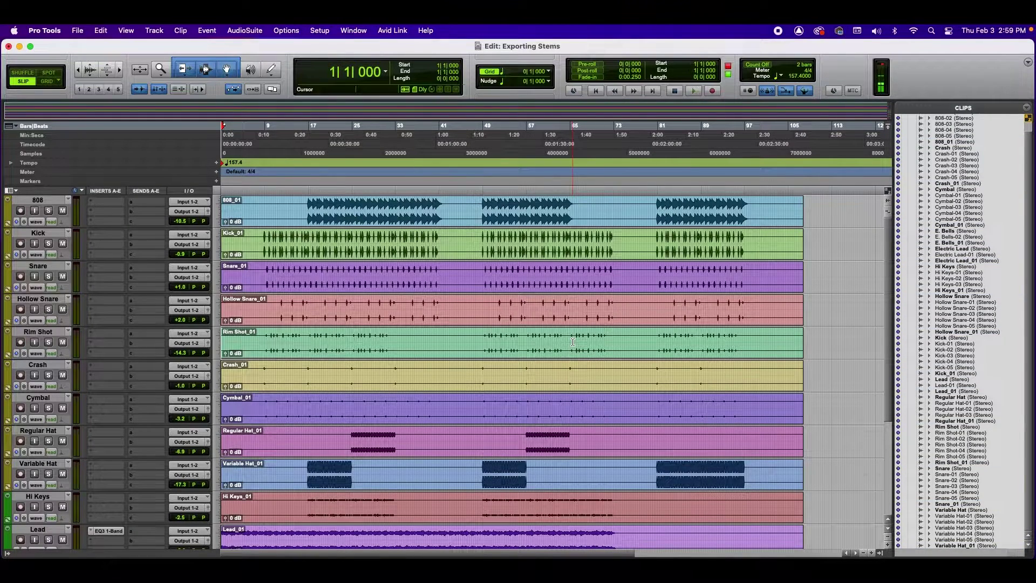
pyautogui.press('space')
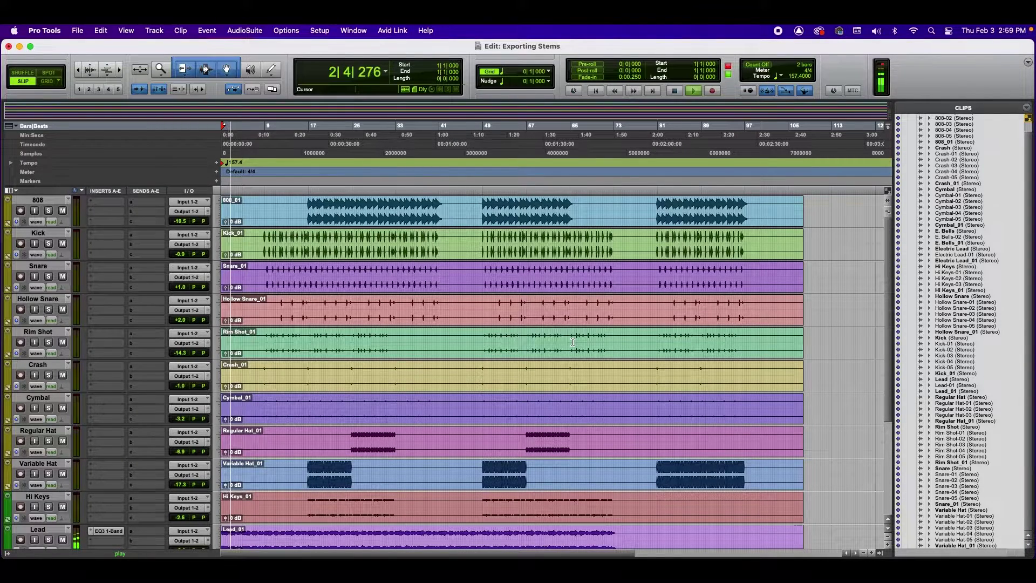
pyautogui.scroll(-5, 575, 345)
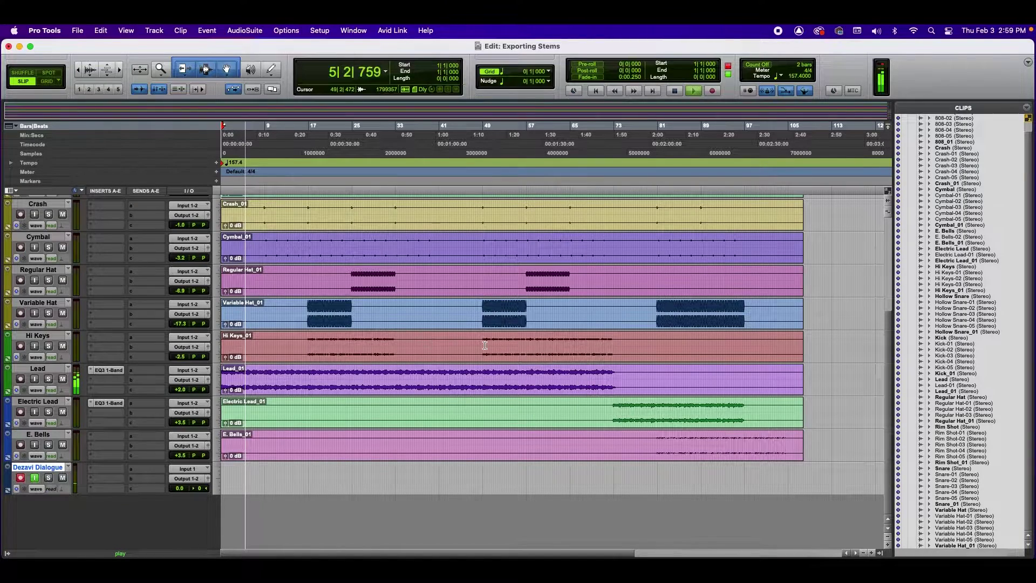
pyautogui.scroll(5, 464, 343)
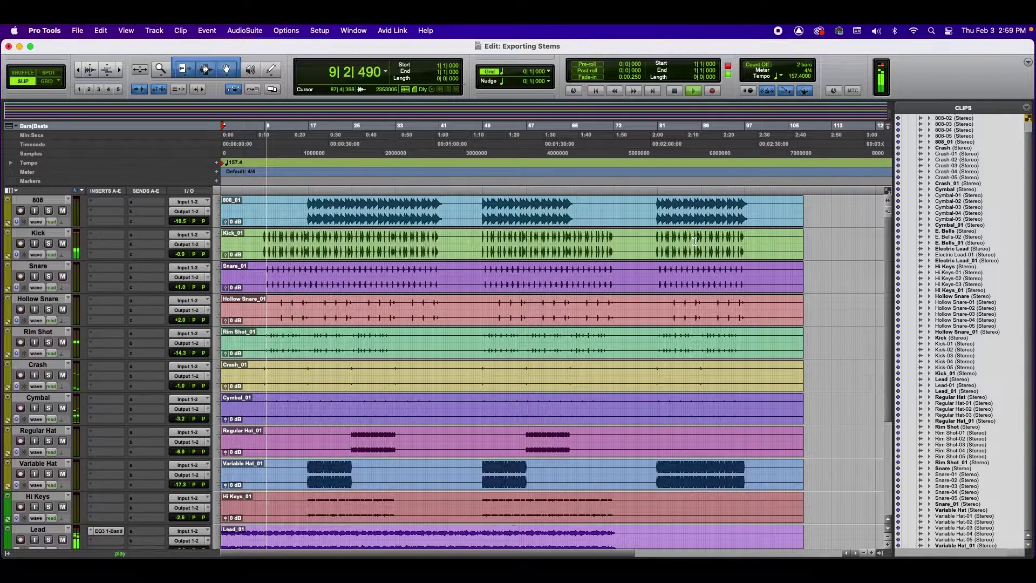
pyautogui.press('space')
pyautogui.click(303, 205)
pyautogui.press('space')
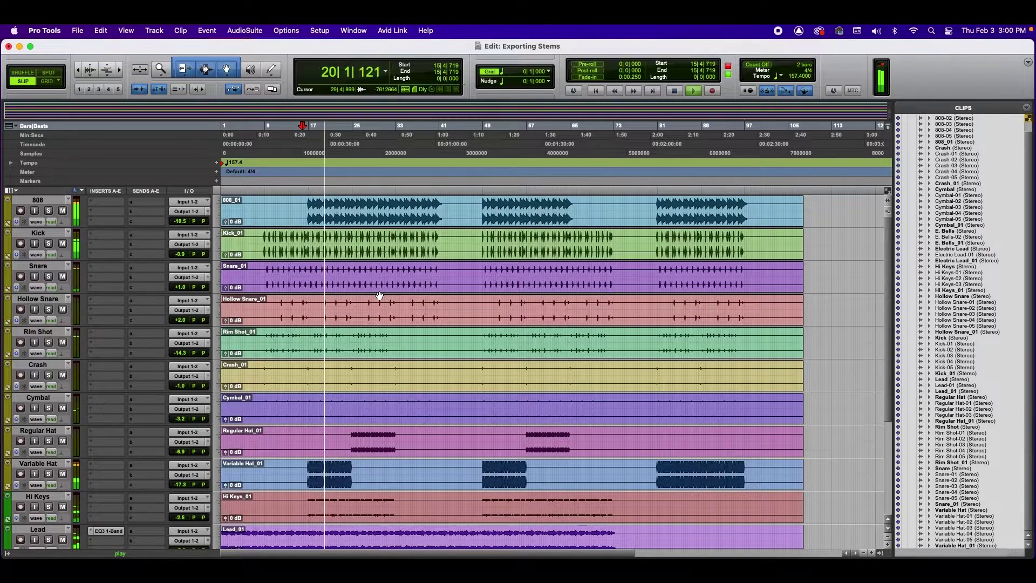
pyautogui.press('space')
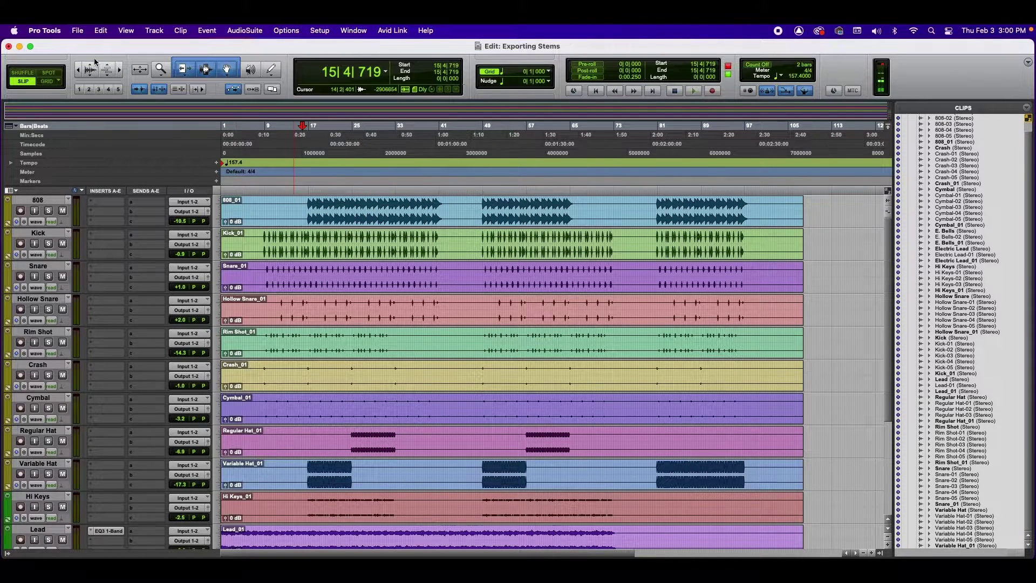
# Close the Exporting Stems session, saving its changes
pyautogui.click(77, 30)
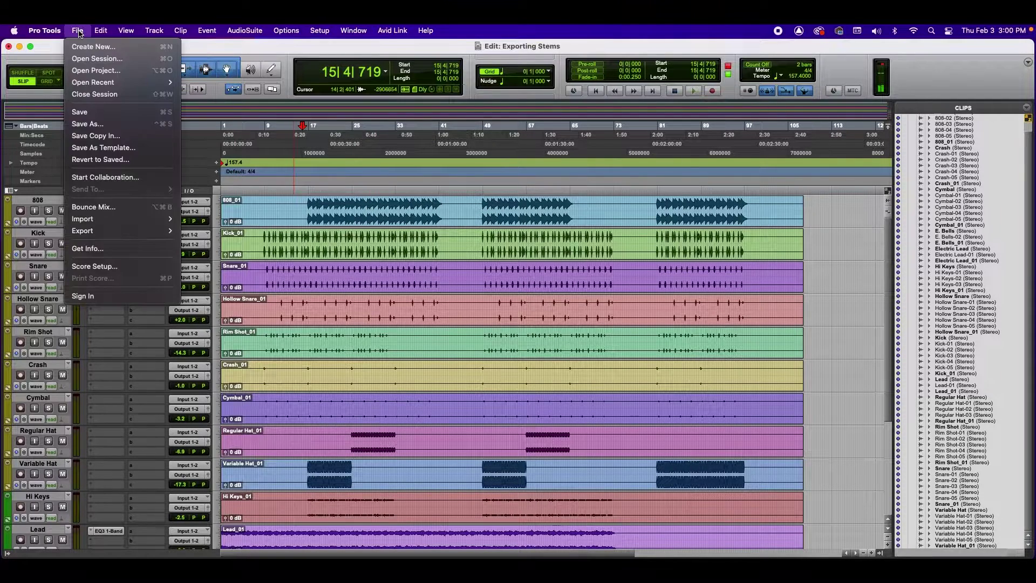
pyautogui.click(94, 93)
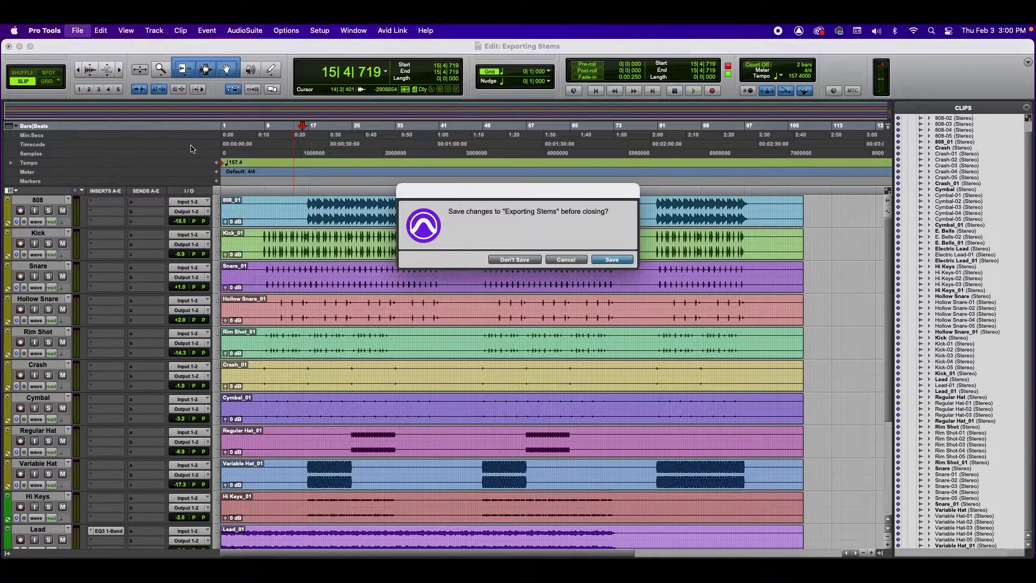
pyautogui.click(605, 260)
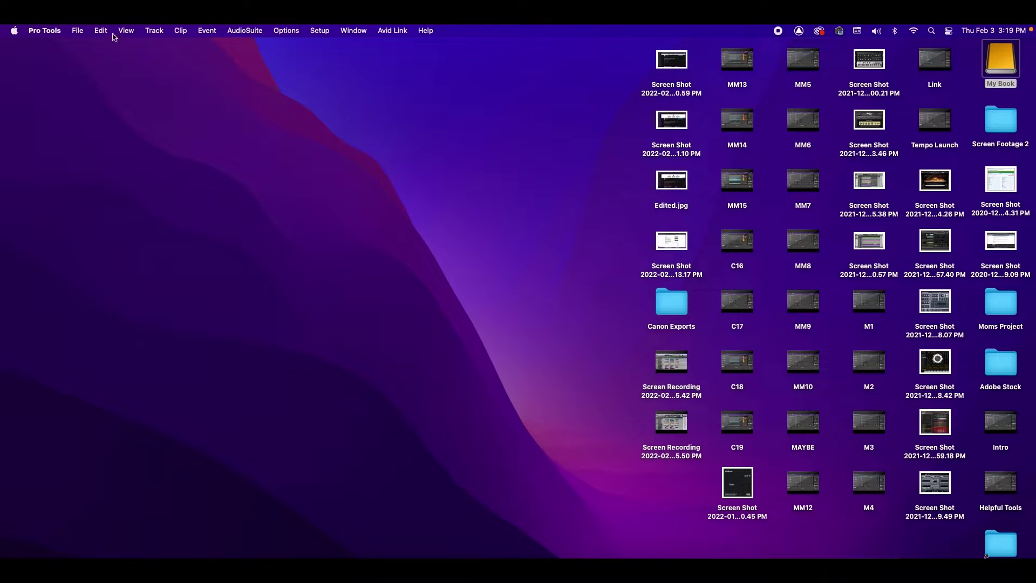
# Create a new session named 'Exported Stems' with Stereo Mix I/O settings
pyautogui.click(77, 30)
pyautogui.click(86, 46)
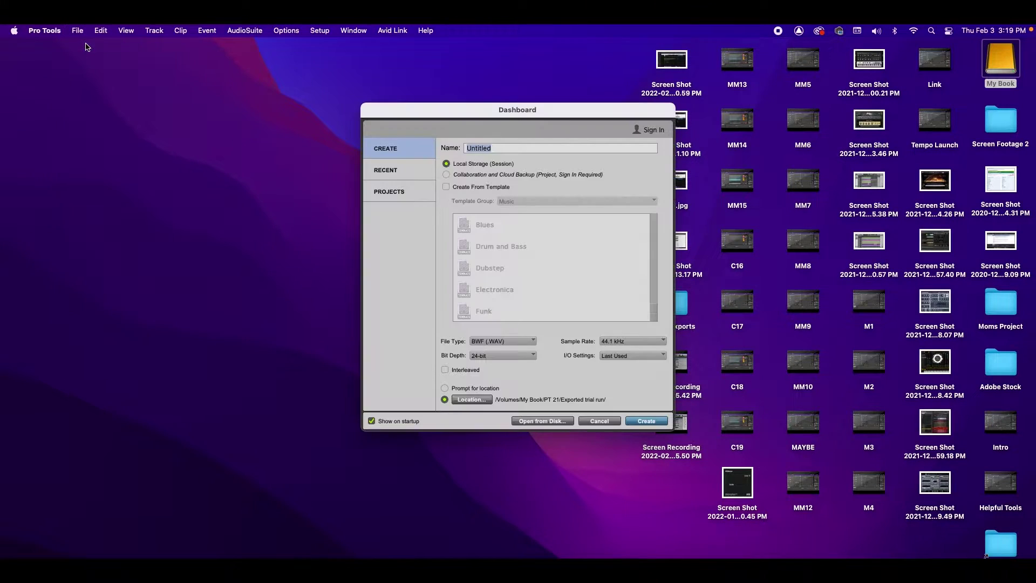
pyautogui.write('Exported Stems')
pyautogui.click(631, 355)
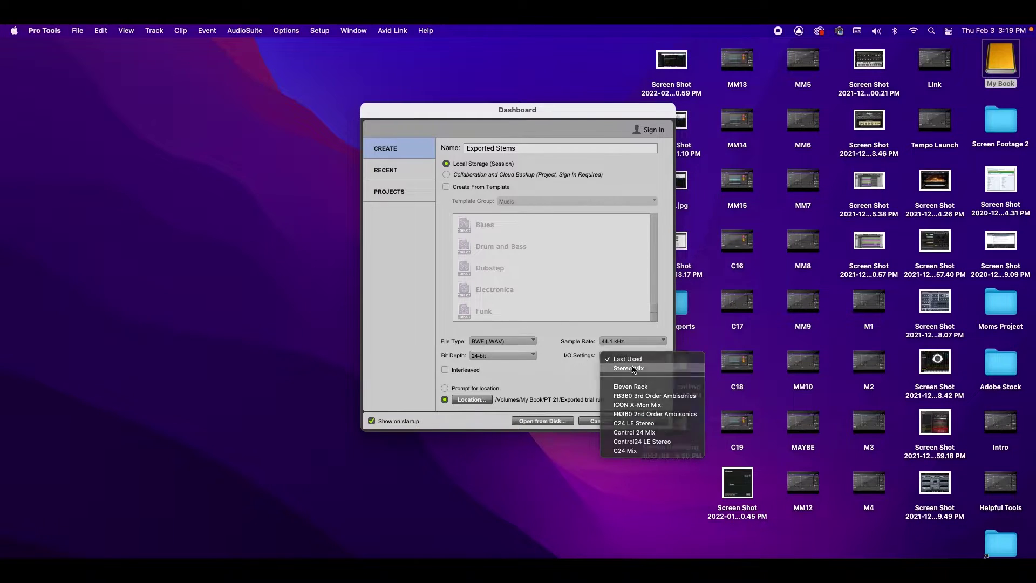
pyautogui.click(621, 369)
pyautogui.click(646, 422)
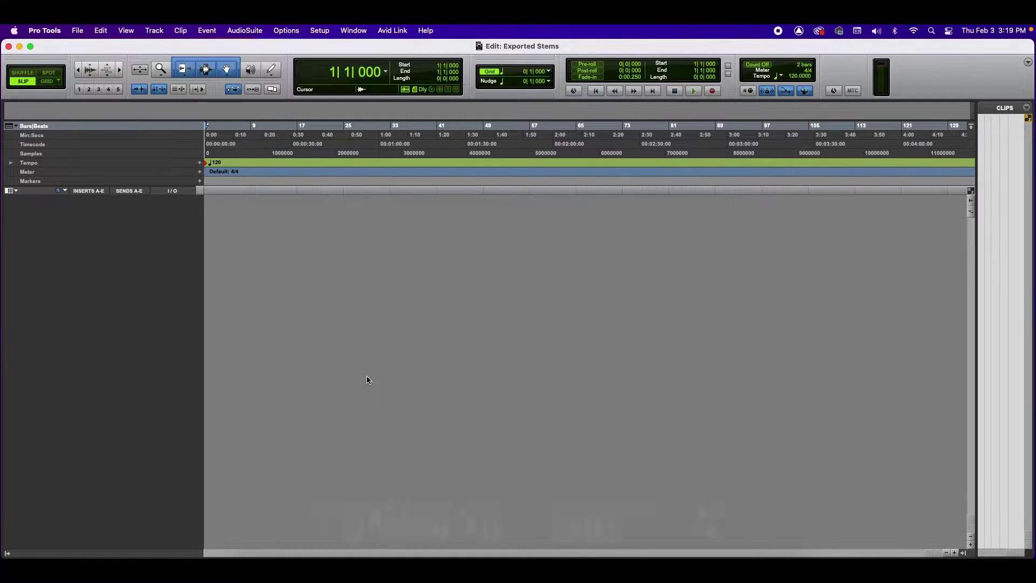
# Add a mono audio track named for the dialogue, record-armed with input monitoring on
pyautogui.press('super+shift+n')
pyautogui.press('Tab')
pyautogui.write('Dez')
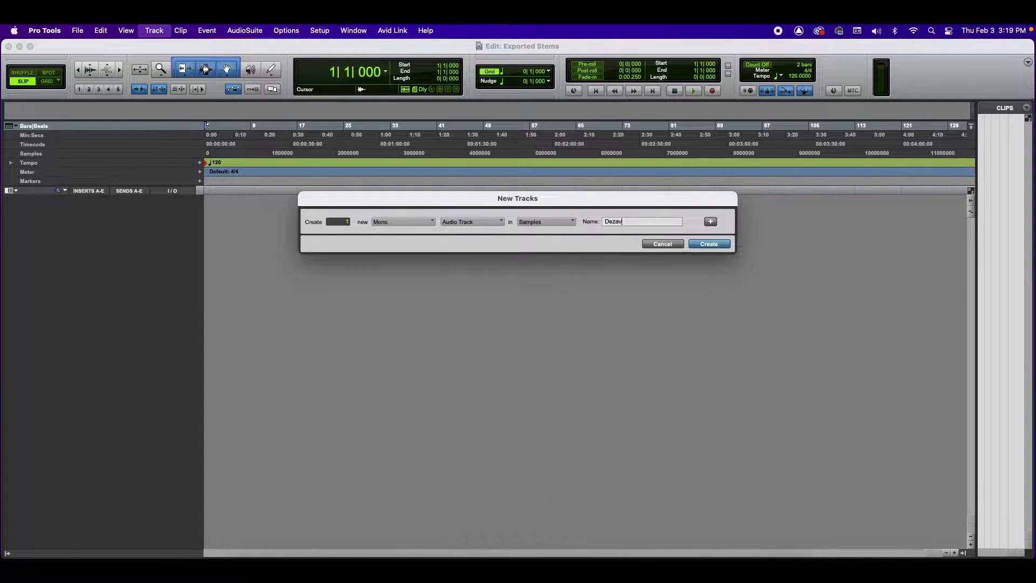
pyautogui.write('avi Dialogue')
pyautogui.press('Return')
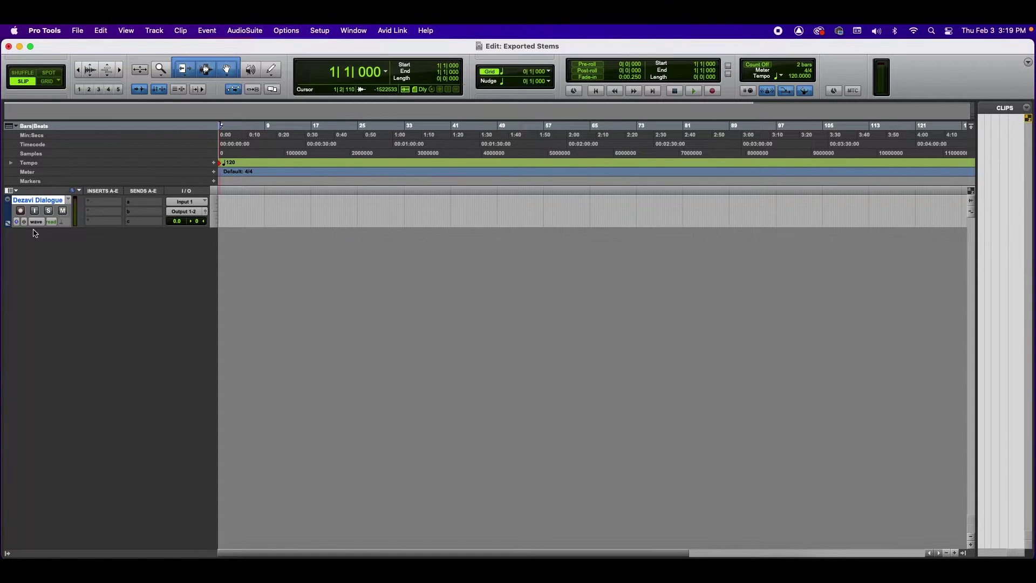
pyautogui.click(20, 210)
pyautogui.click(35, 211)
# Import all thirteen Trial WAV stems, 808_01 through Variable Hat_01, as new tracks at session start
pyautogui.click(81, 31)
pyautogui.moveTo(167, 218)
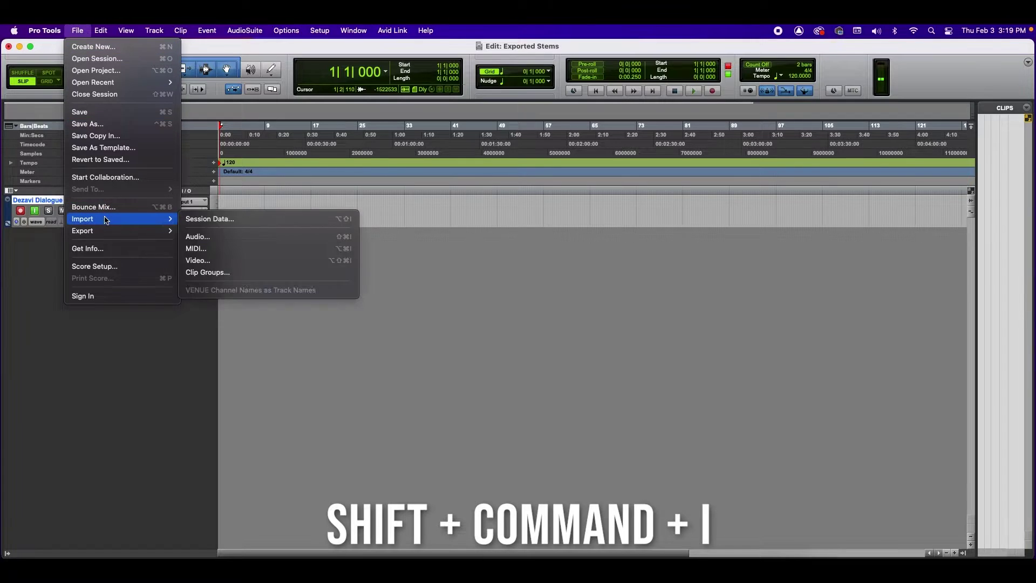
pyautogui.click(200, 237)
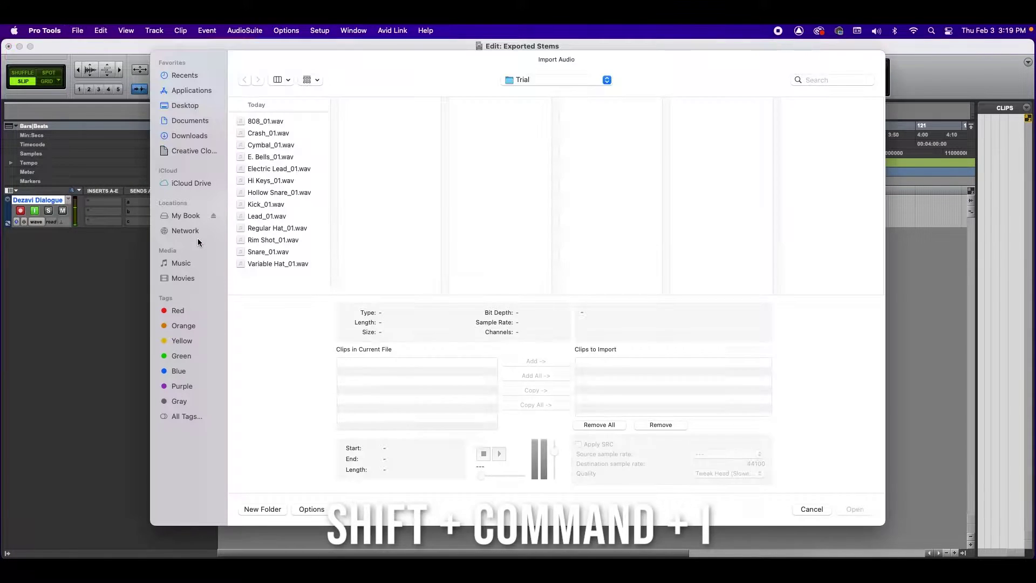
pyautogui.click(259, 122)
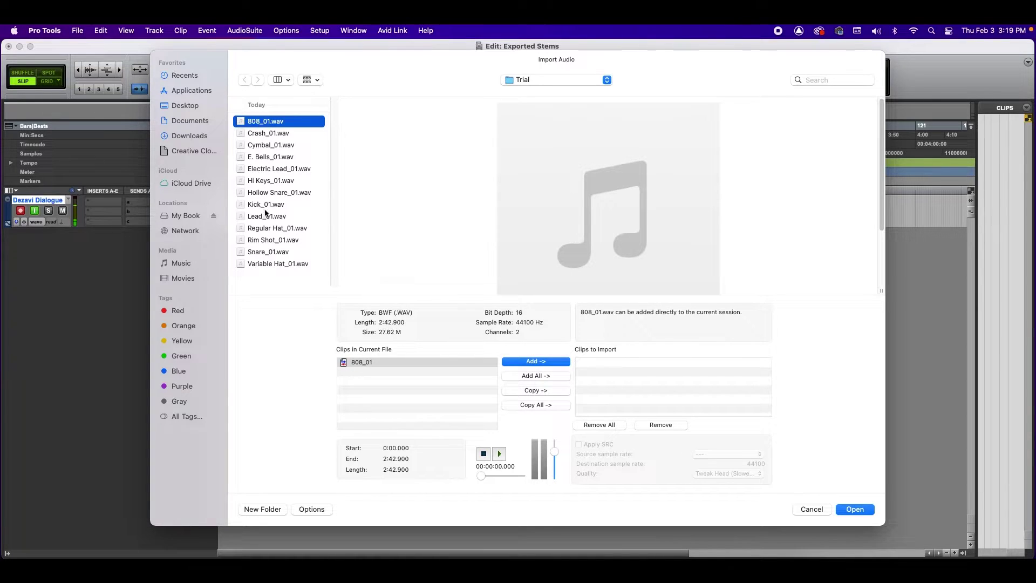
pyautogui.keyDown('shift'); pyautogui.click(266, 263); pyautogui.keyUp('shift')
pyautogui.click(559, 362)
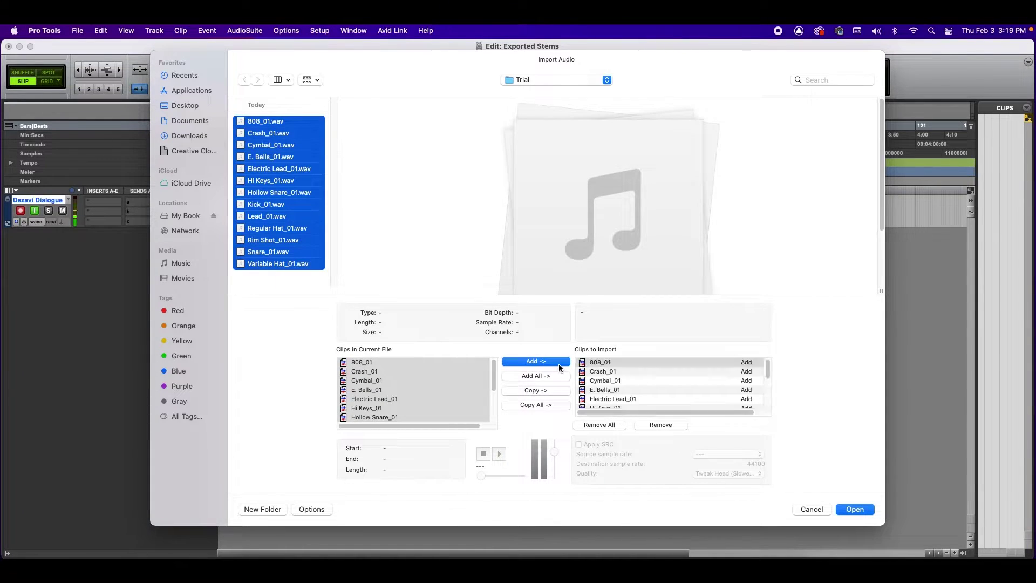
pyautogui.click(854, 509)
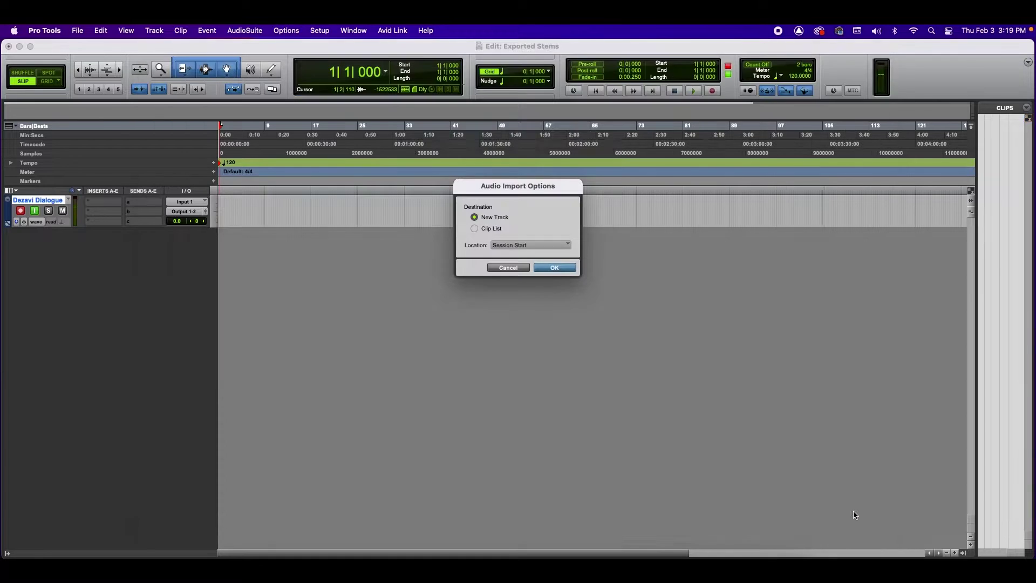
pyautogui.click(547, 267)
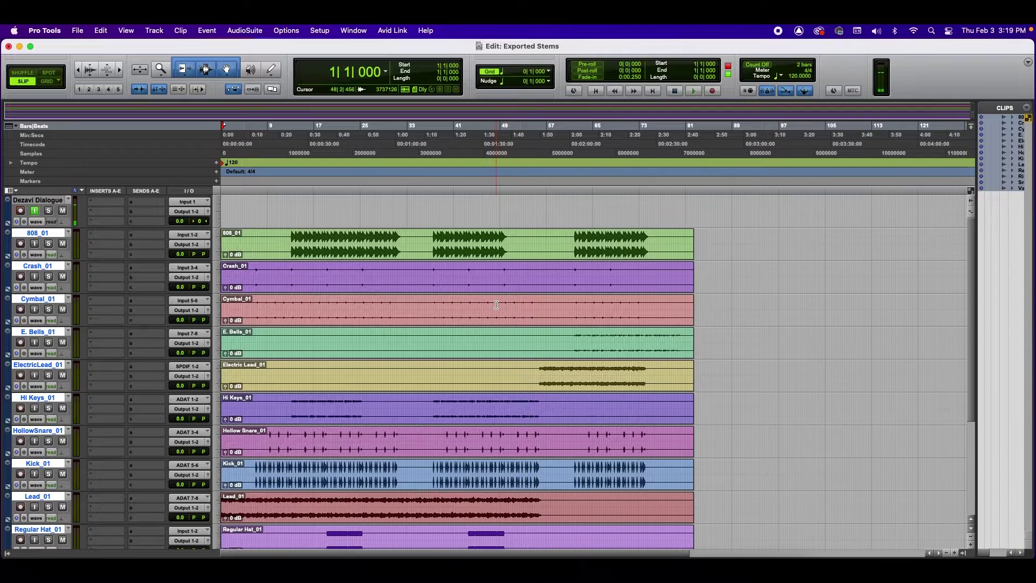
pyautogui.press('space')
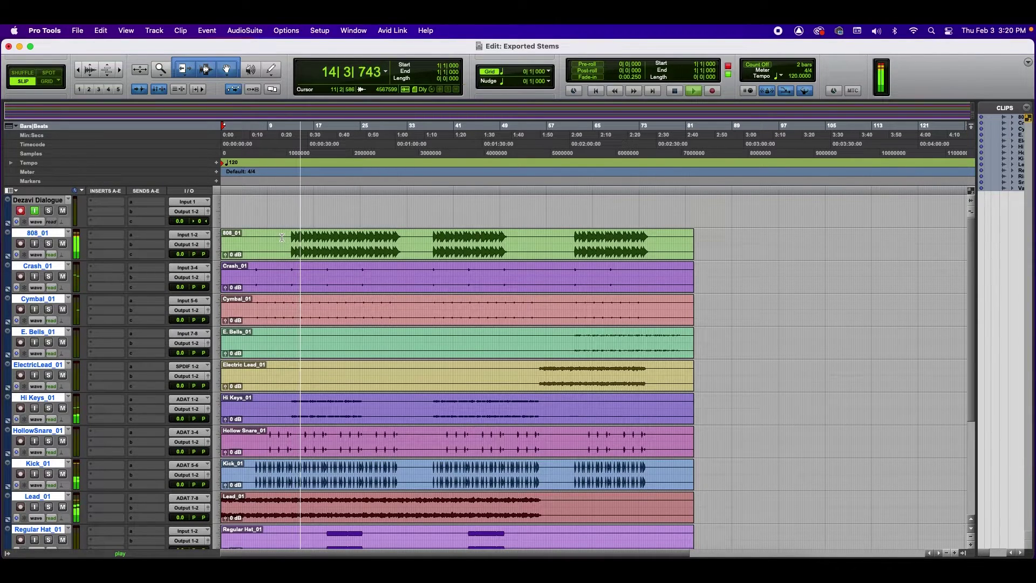
pyautogui.press('space')
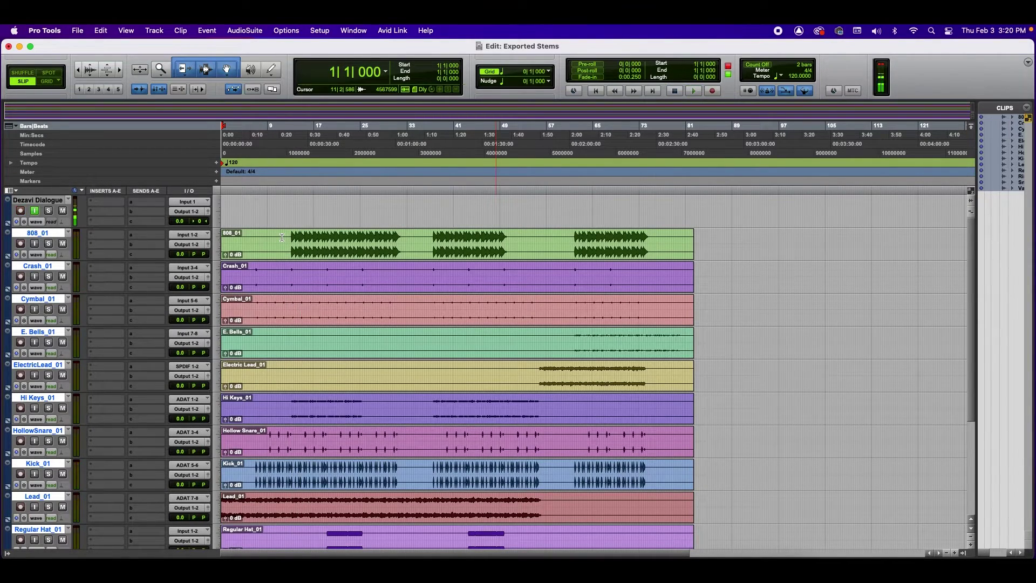